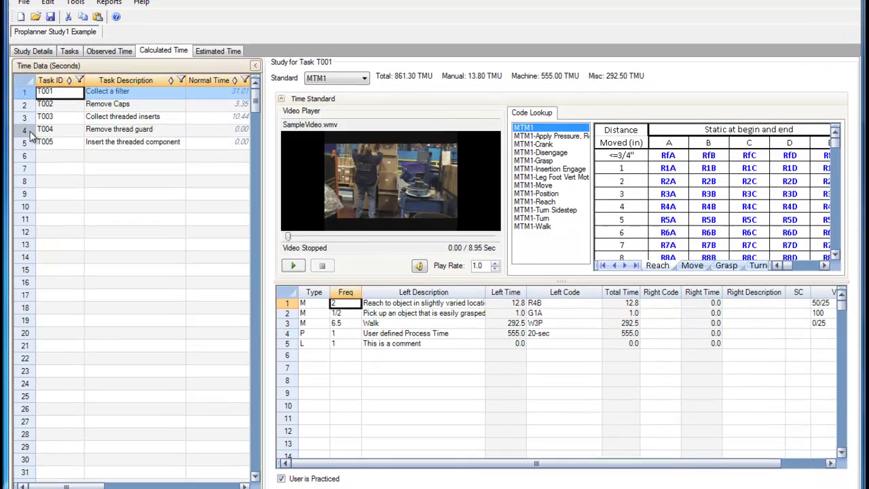
- Load task T004, Remove thread guard, from the Time Data list, showing an empty element grid
click(68, 145)
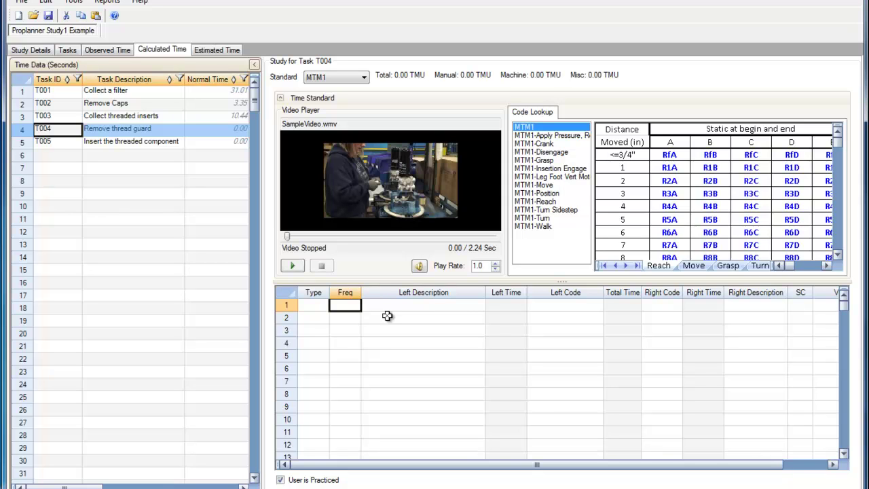
- Play T004's 2.24-second SampleVideo.wmv clip, then stop it
click(292, 267)
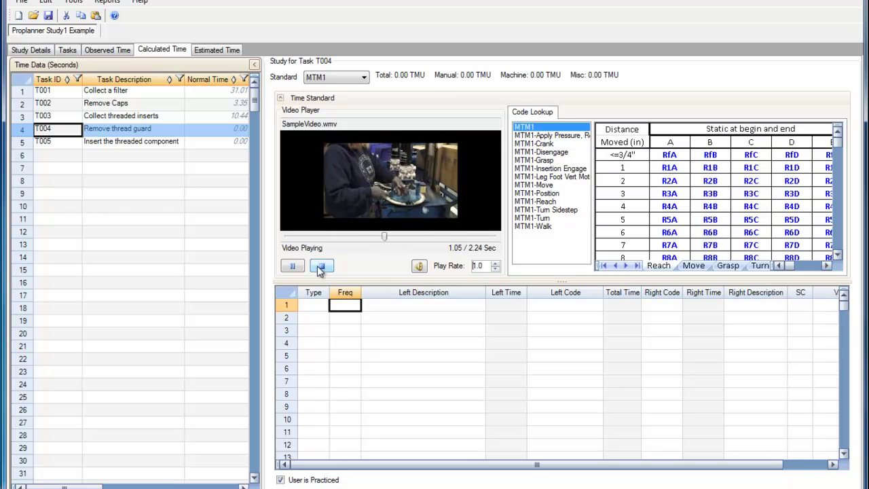
click(321, 267)
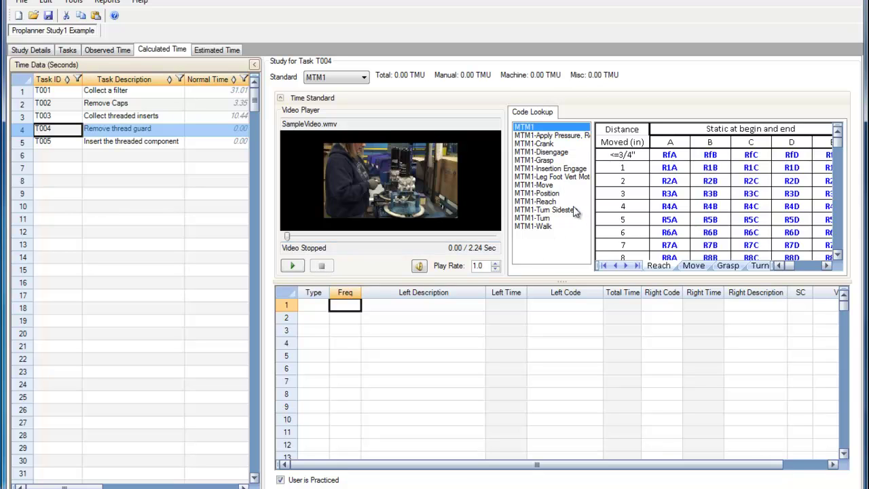
- Add APA, P3SE and CC1 as lines 1–3 and save: 67.30 TMU, normal time 2.42
click(578, 136)
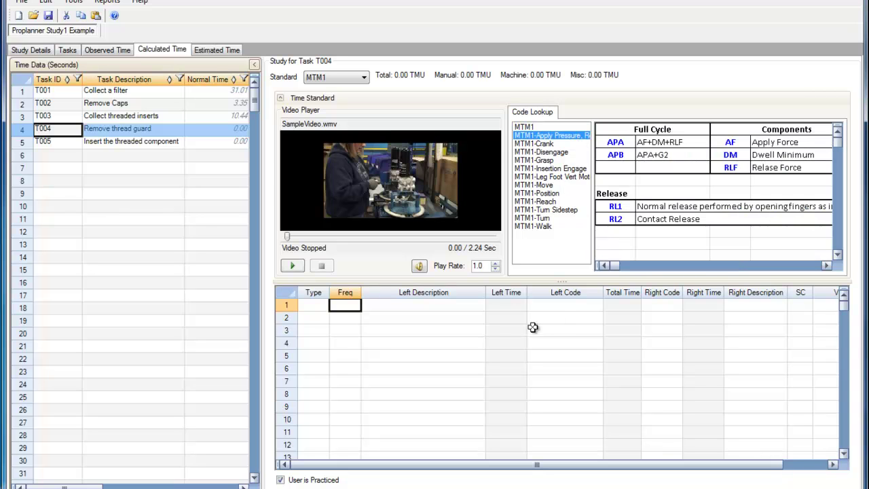
click(564, 305)
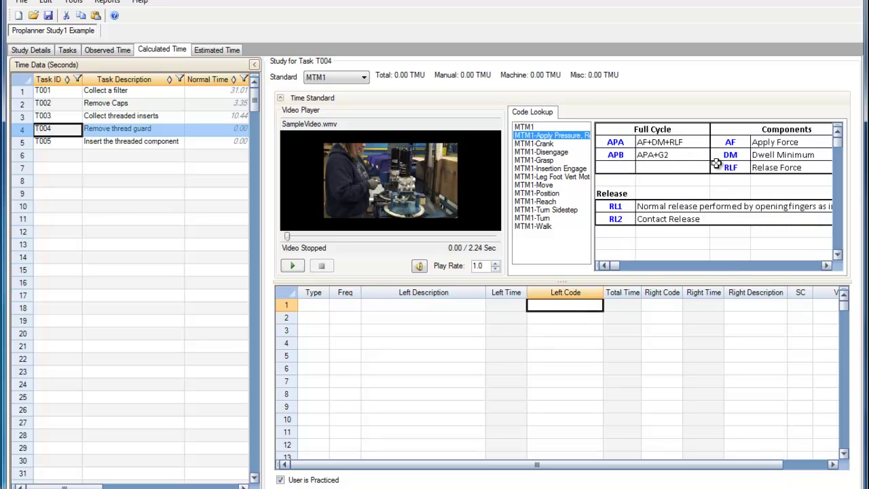
double_click(624, 143)
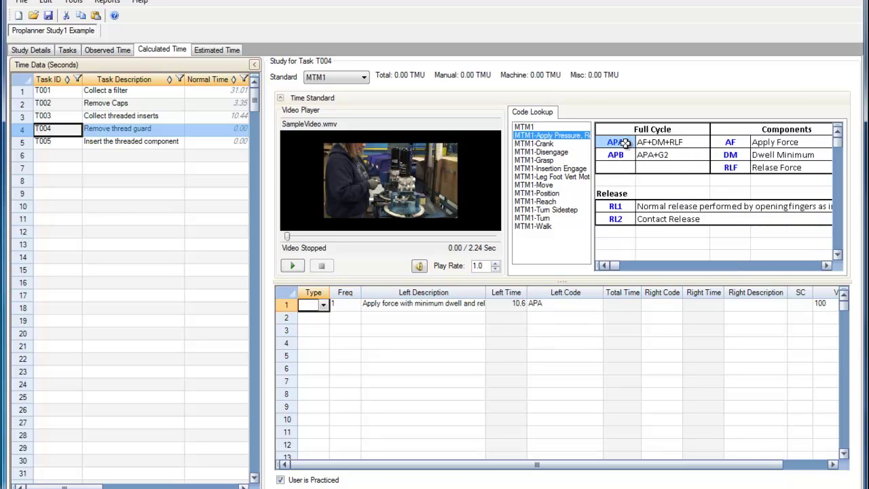
click(551, 195)
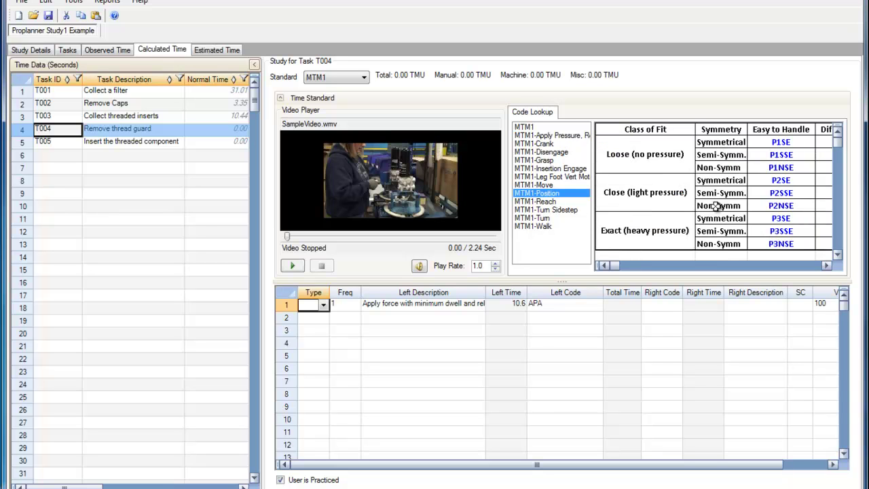
double_click(781, 218)
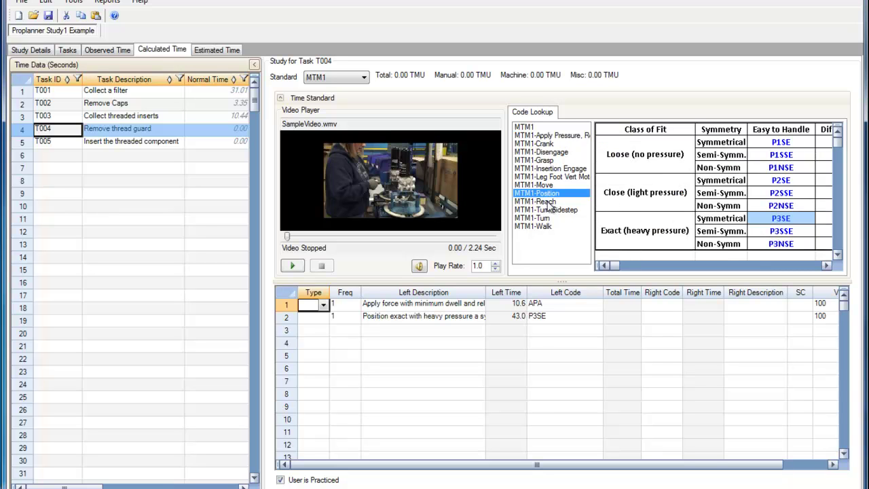
click(551, 144)
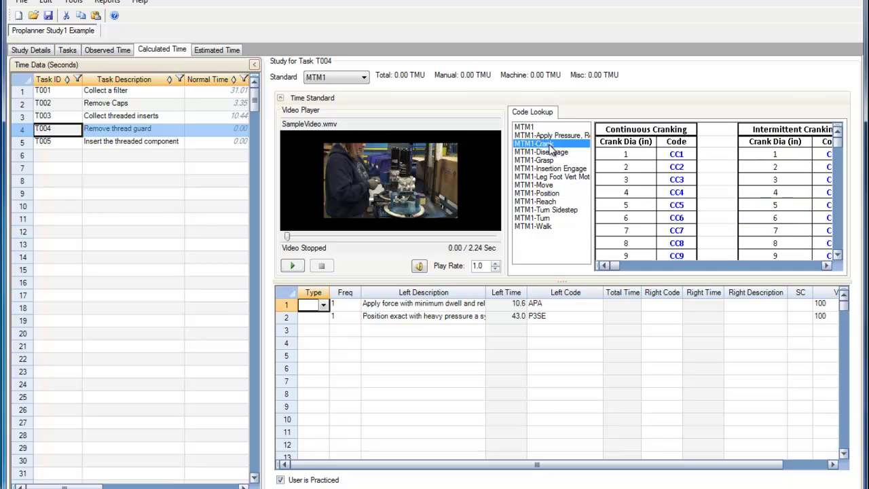
double_click(672, 155)
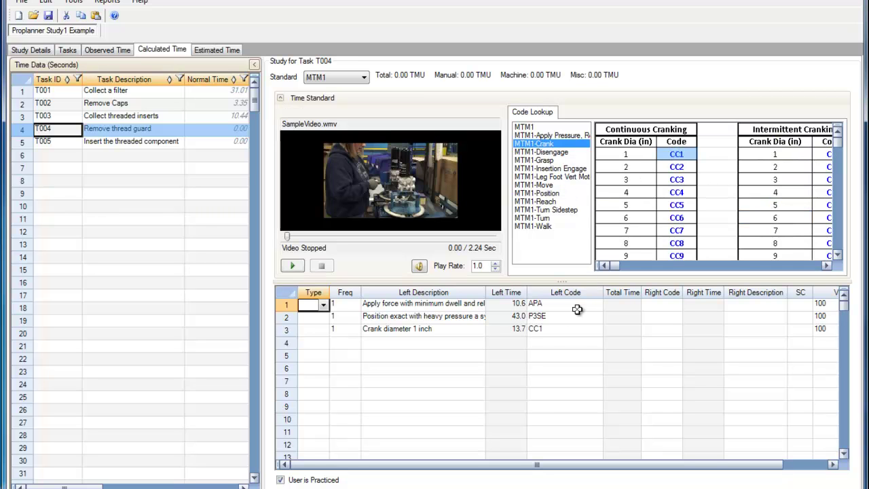
click(48, 16)
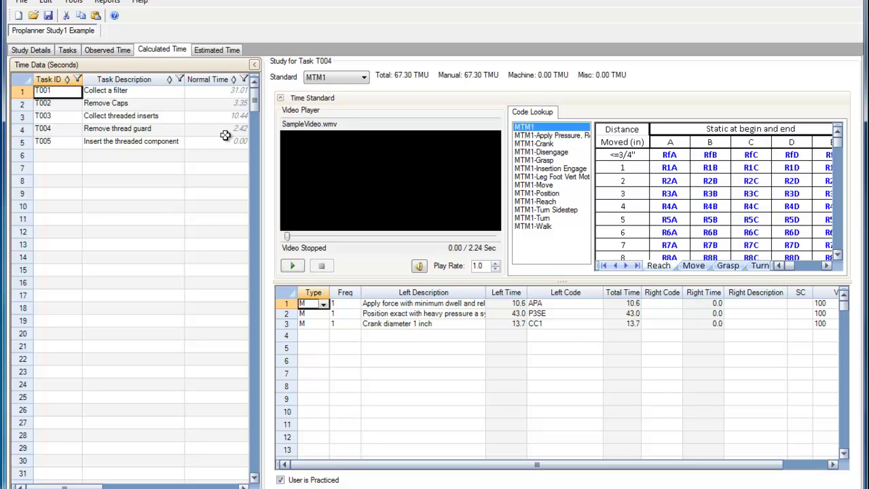
- Add reach code RfA as line 4 with a 2.0 TMU left time
click(224, 132)
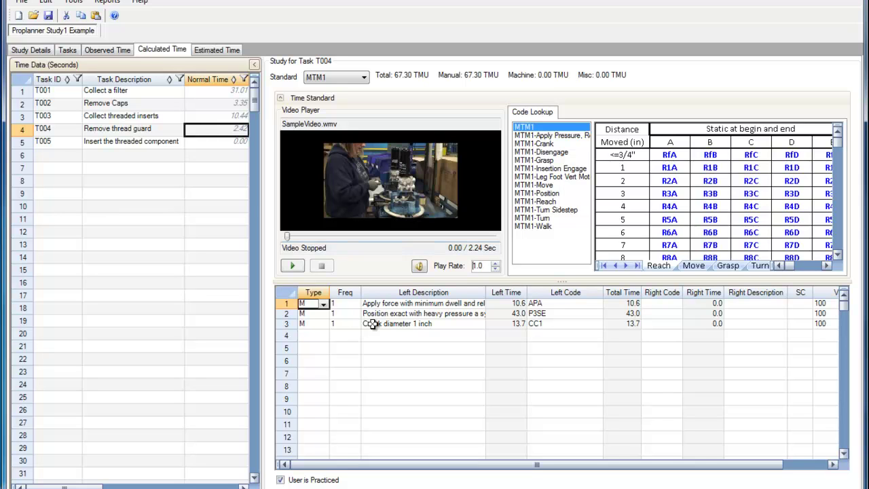
click(390, 336)
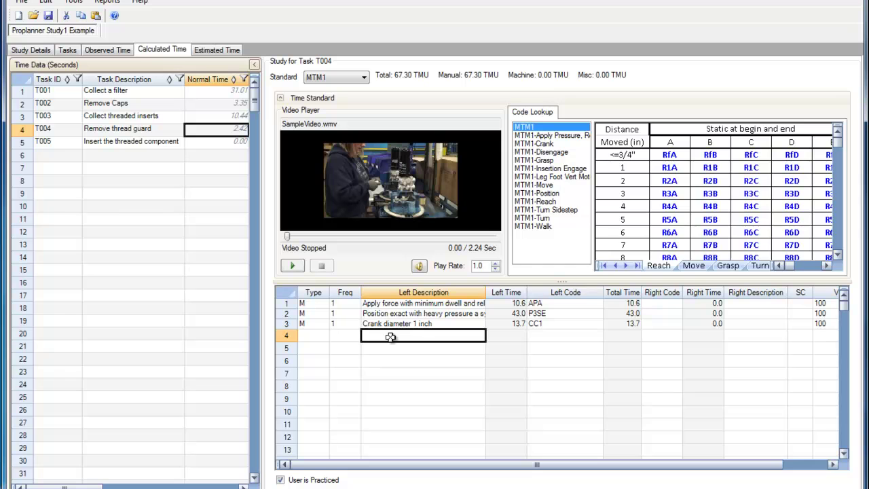
double_click(673, 156)
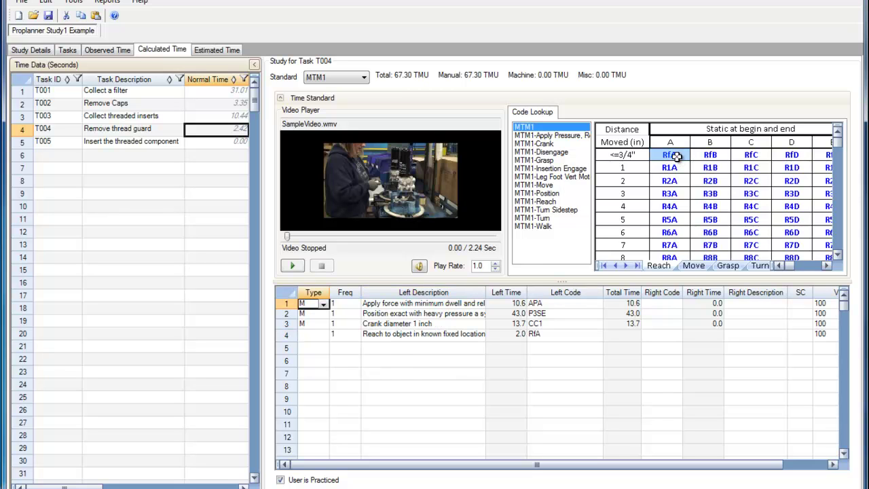
click(801, 334)
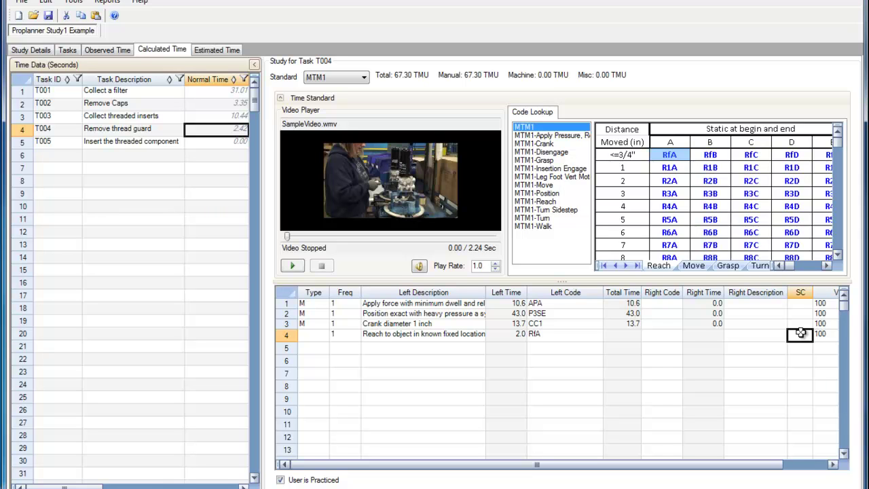
click(800, 333)
click(758, 349)
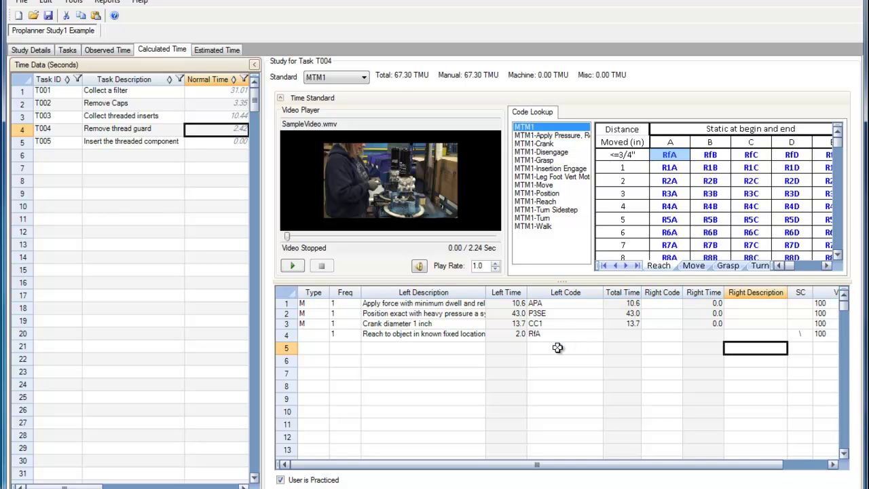
- Put move code M5A into line 5 and append ',6' to make M5A,6 at 7.3 TMU
click(541, 185)
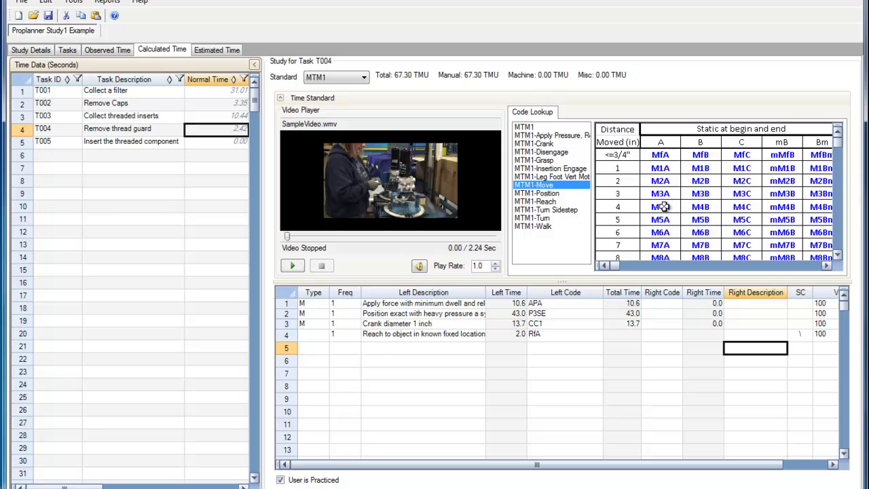
drag(662, 219, 563, 348)
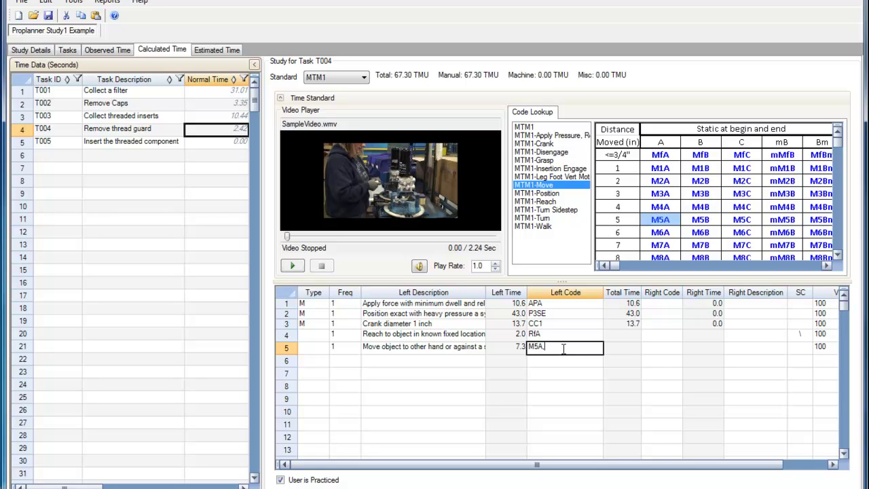
text(,6)
click(553, 363)
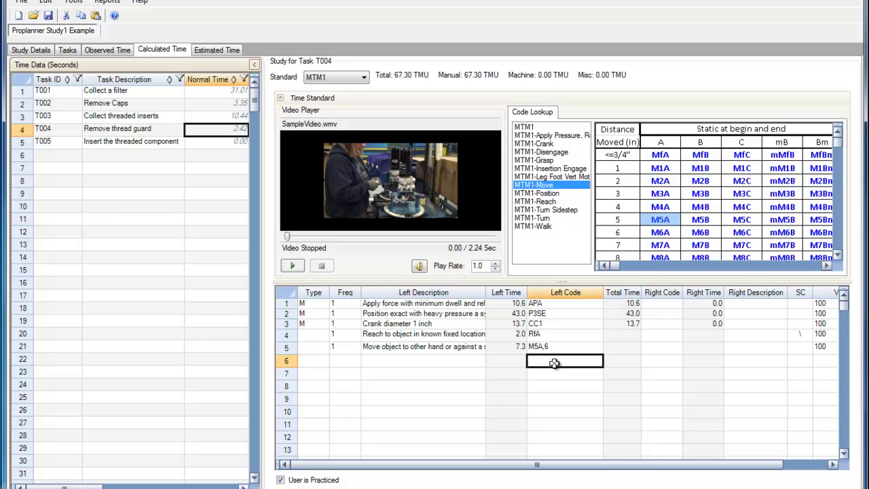
click(541, 202)
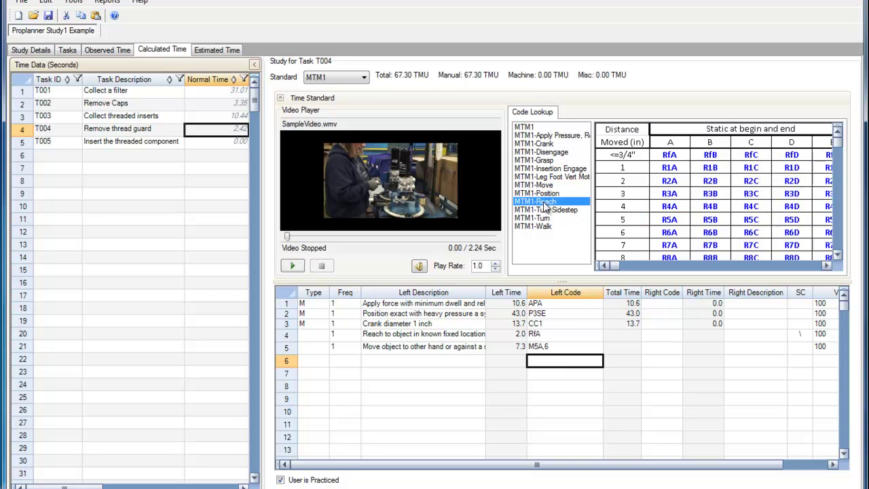
click(542, 186)
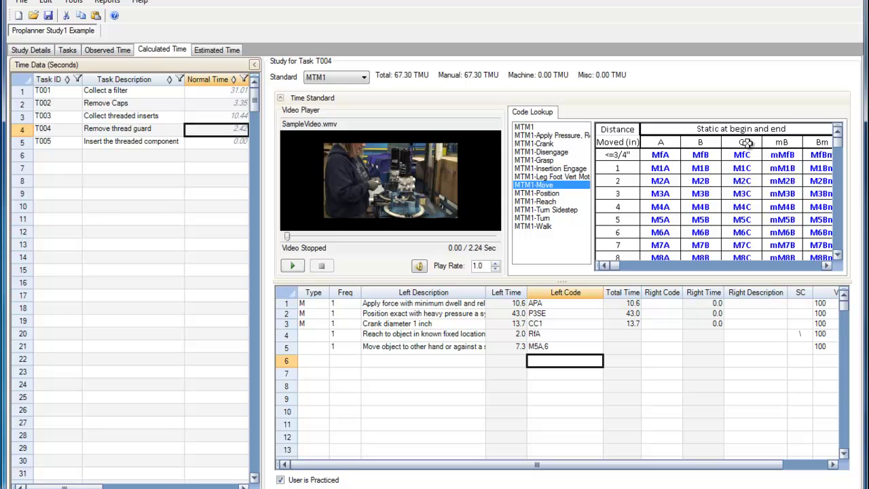
click(669, 142)
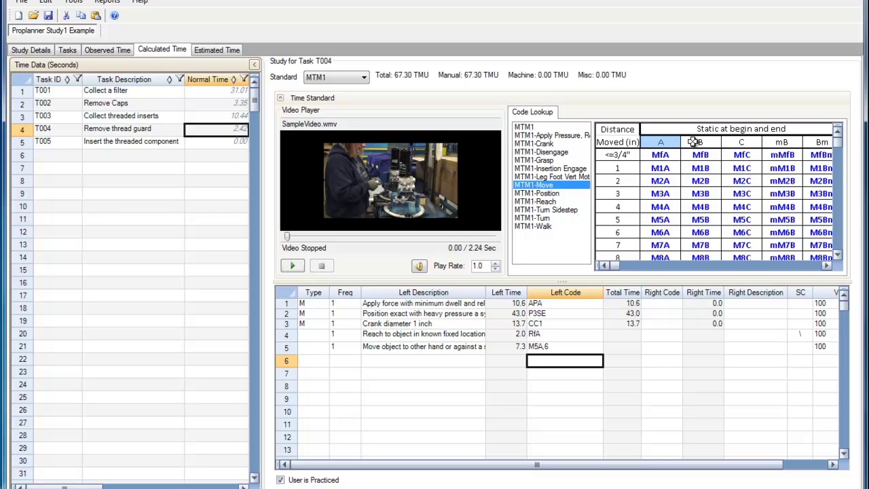
click(695, 142)
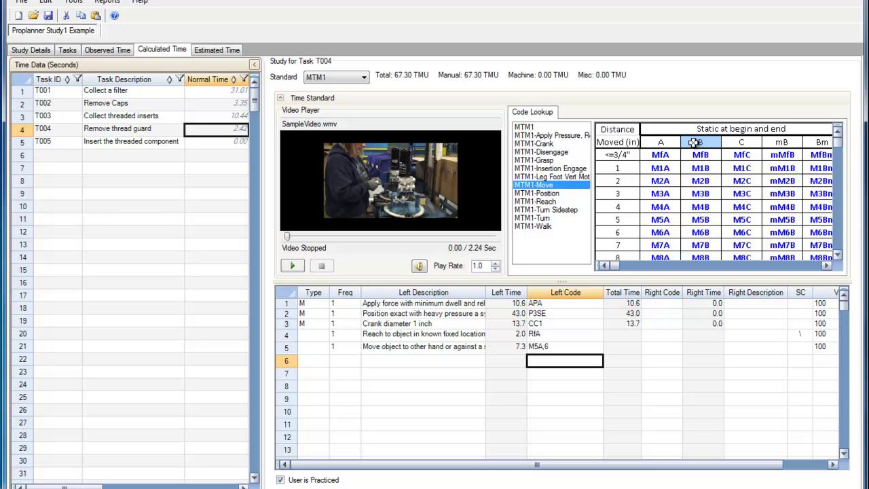
click(738, 144)
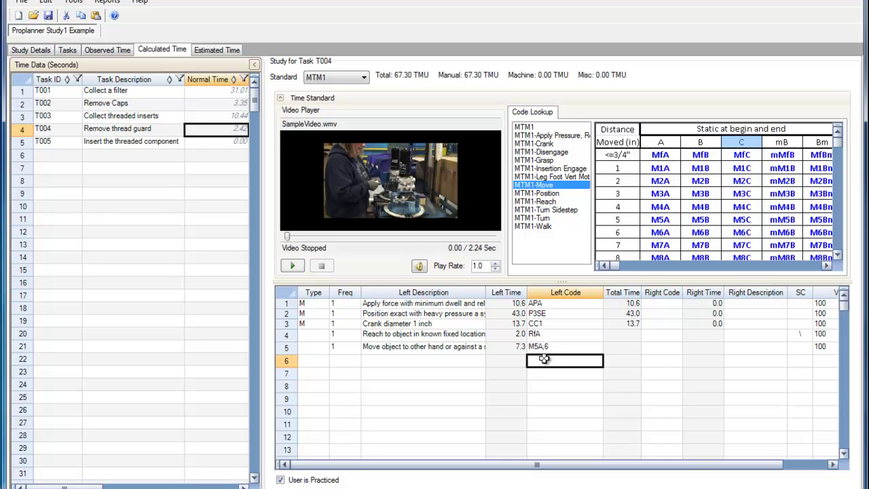
- Add line 6 with left-hand reach R5A (6.5 TMU) and right-hand reach R7A (7.4 TMU)
click(547, 203)
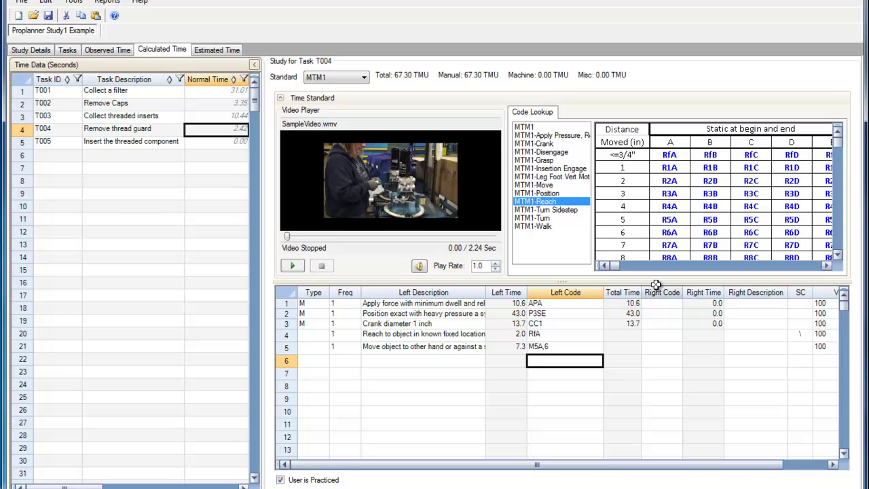
double_click(667, 219)
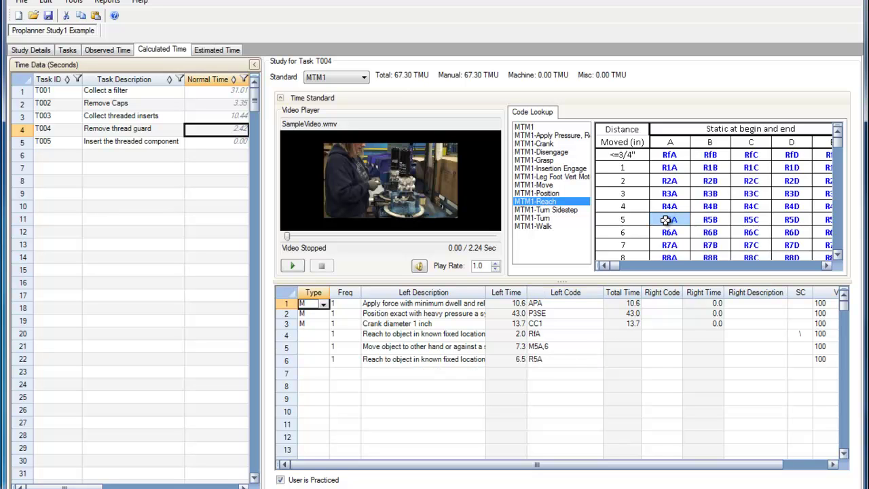
click(567, 359)
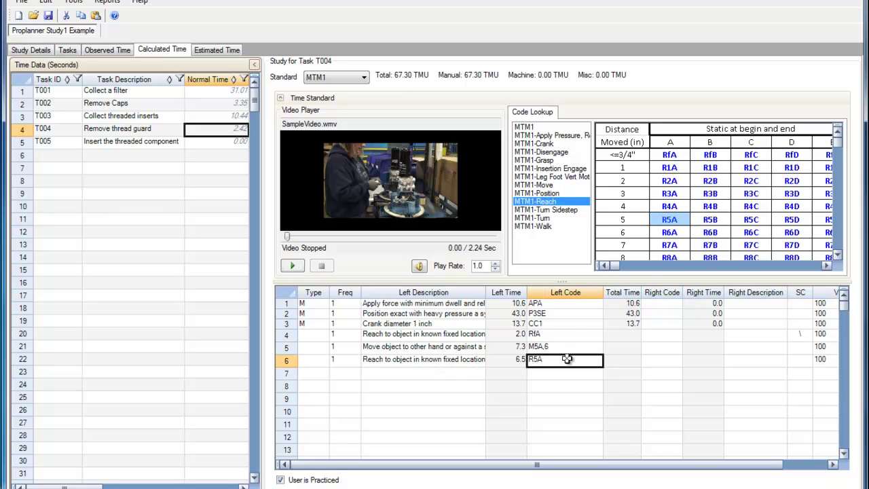
click(667, 360)
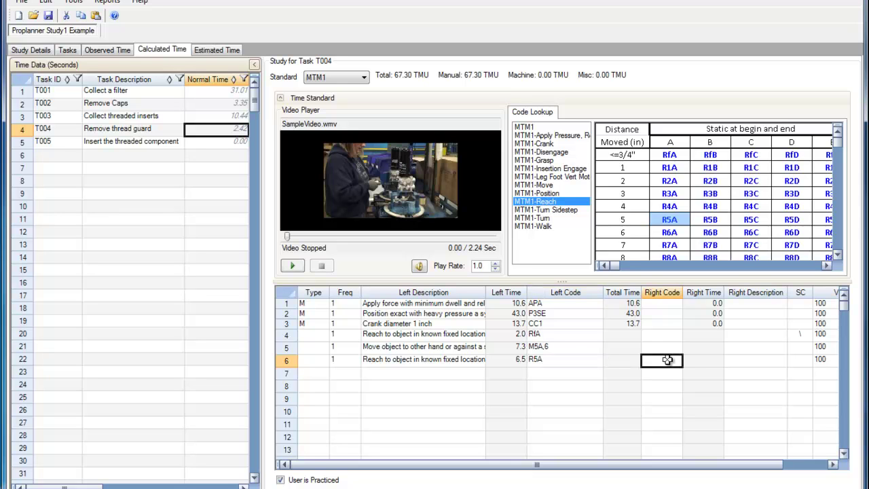
double_click(670, 246)
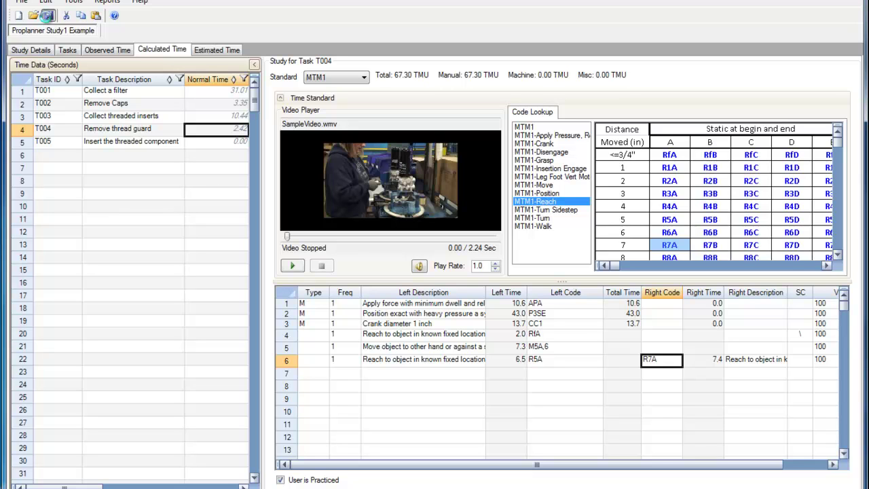
- Save and review rows 4–6: totals 84.60 TMU, normal time 3.05, M5A,6 now 9.9 TMU
click(47, 16)
click(706, 355)
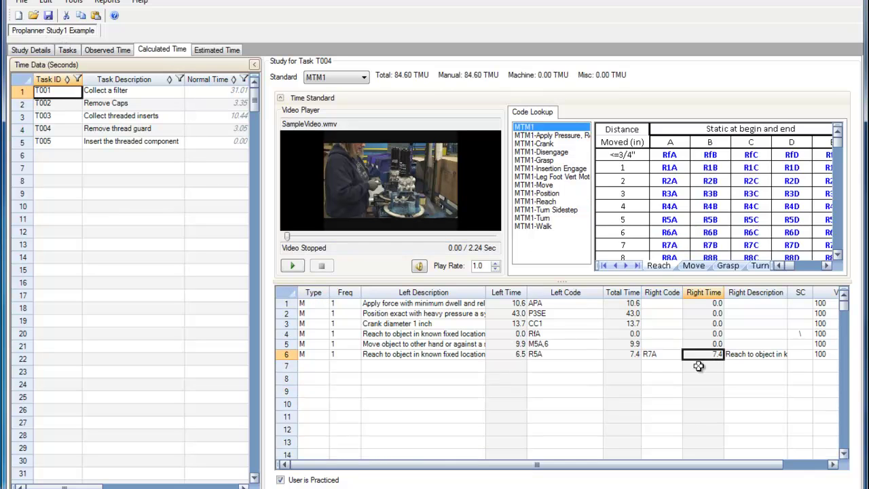
click(629, 354)
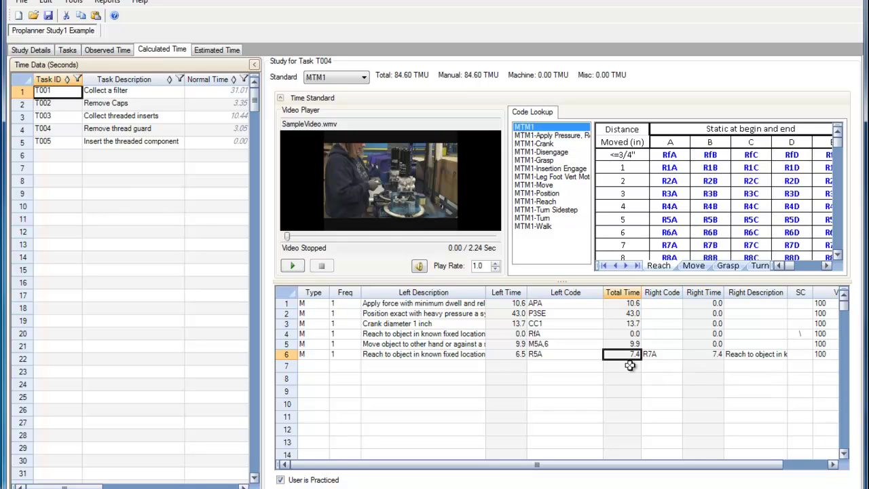
click(700, 354)
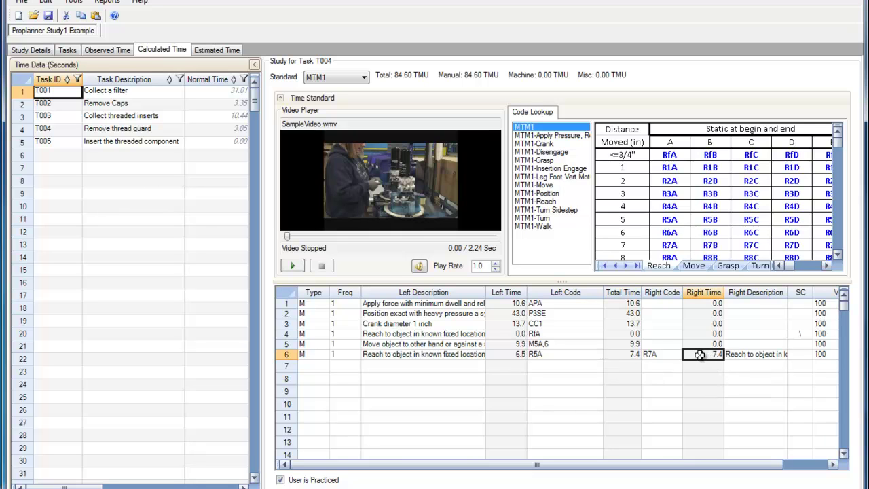
click(629, 334)
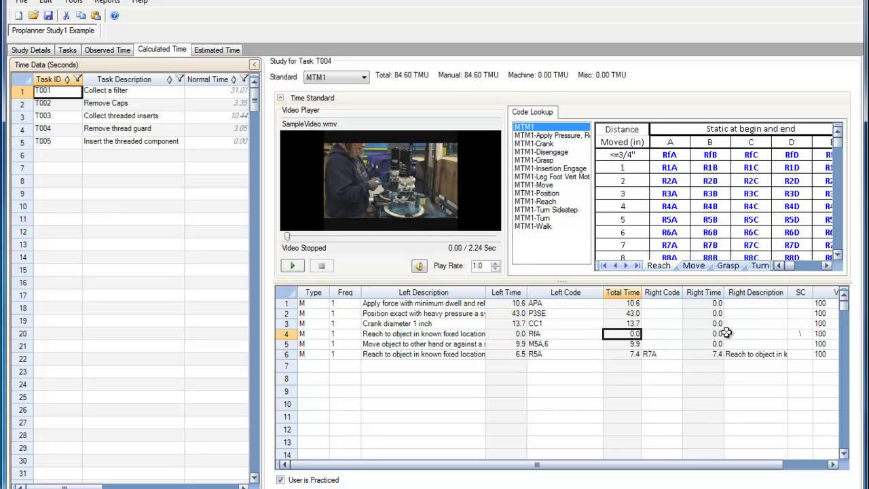
click(633, 343)
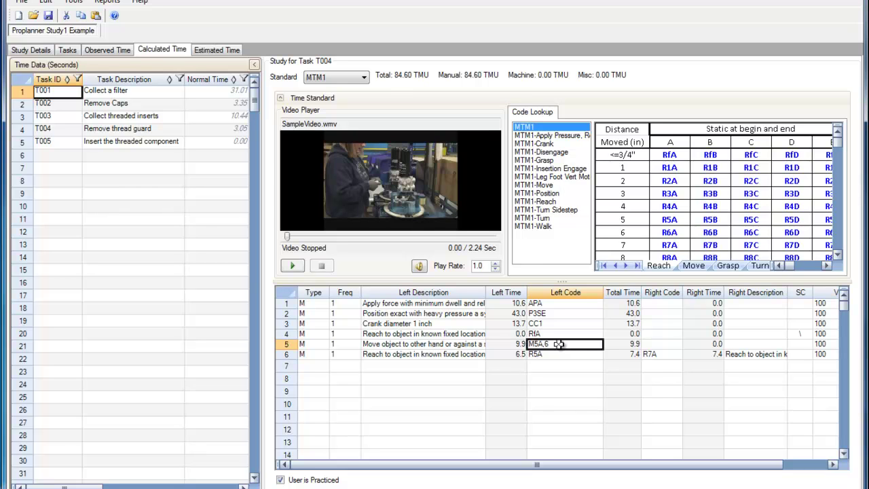
click(832, 464)
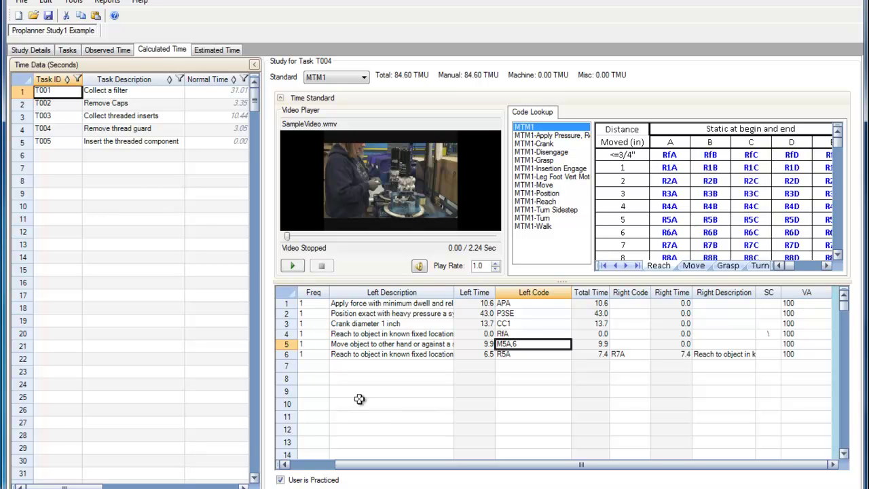
click(283, 465)
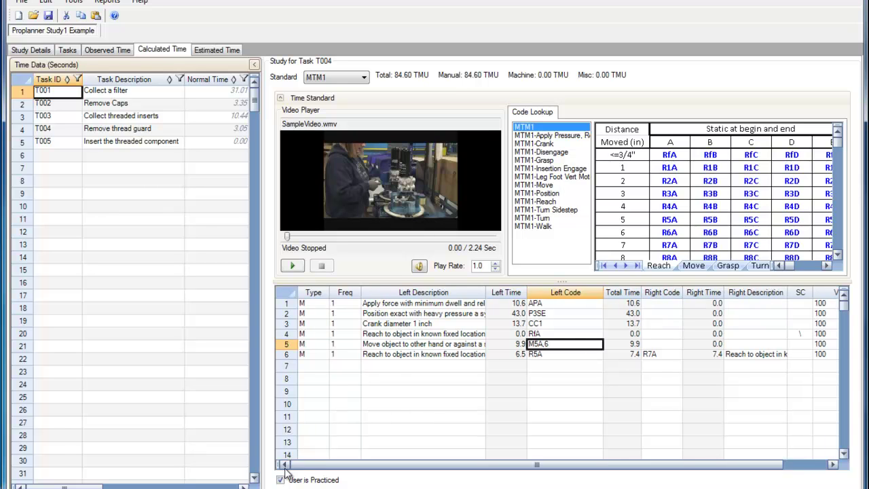
click(318, 314)
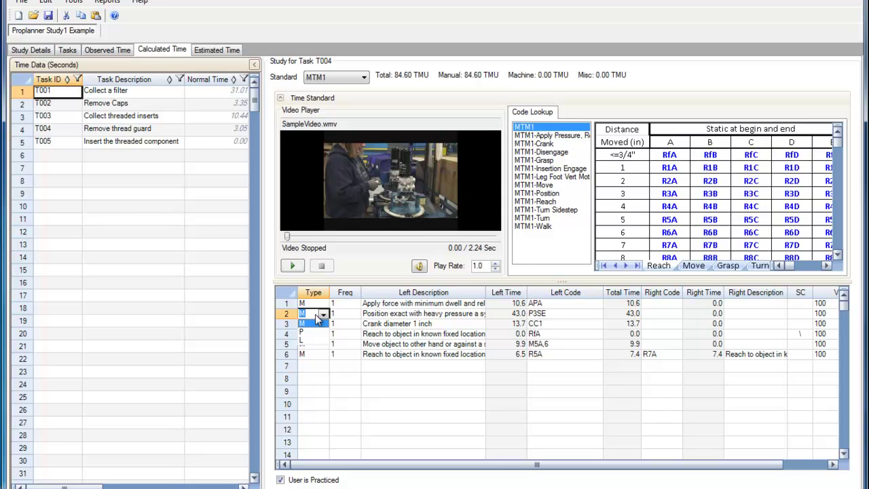
click(315, 313)
click(412, 367)
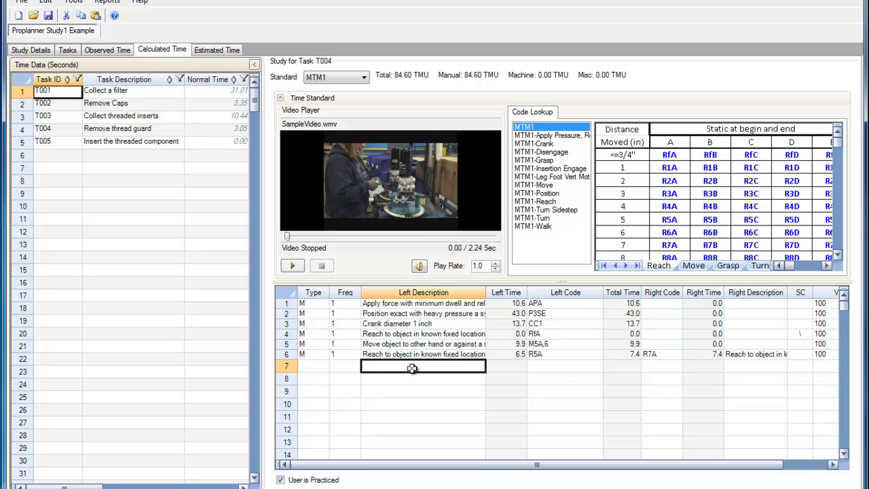
- Uncheck User is Practiced for T004, leaving the totals at 84.60 TMU
click(340, 481)
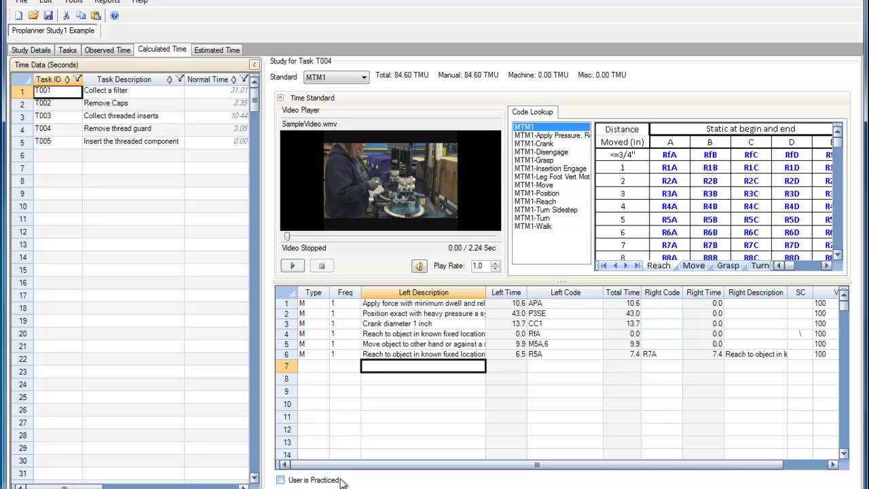